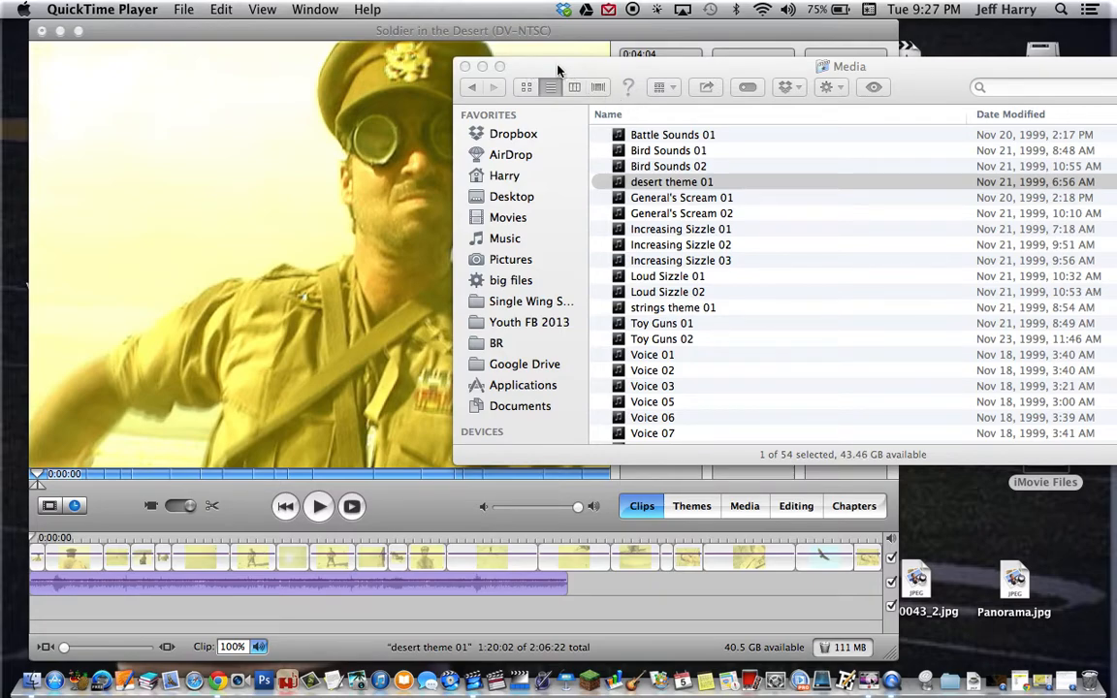
# Preview the footage up to about 1:17:16, then bring the Finder Media folder forward
pyautogui.moveTo(50, 537); pyautogui.dragTo(224, 533)
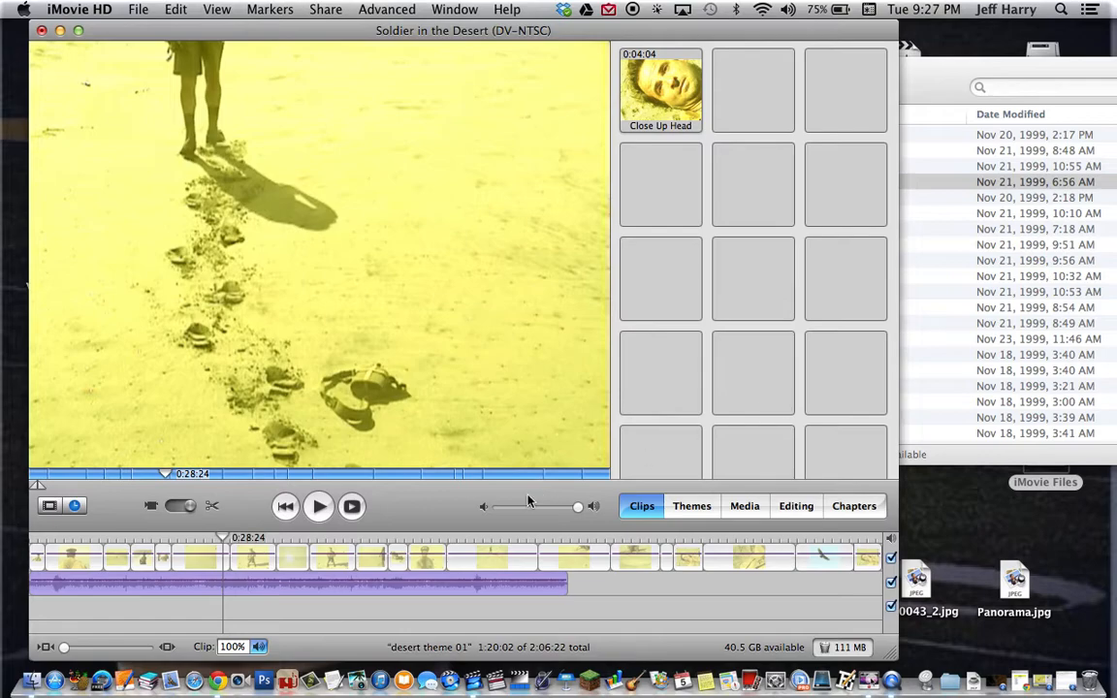
pyautogui.moveTo(498, 536); pyautogui.dragTo(539, 541)
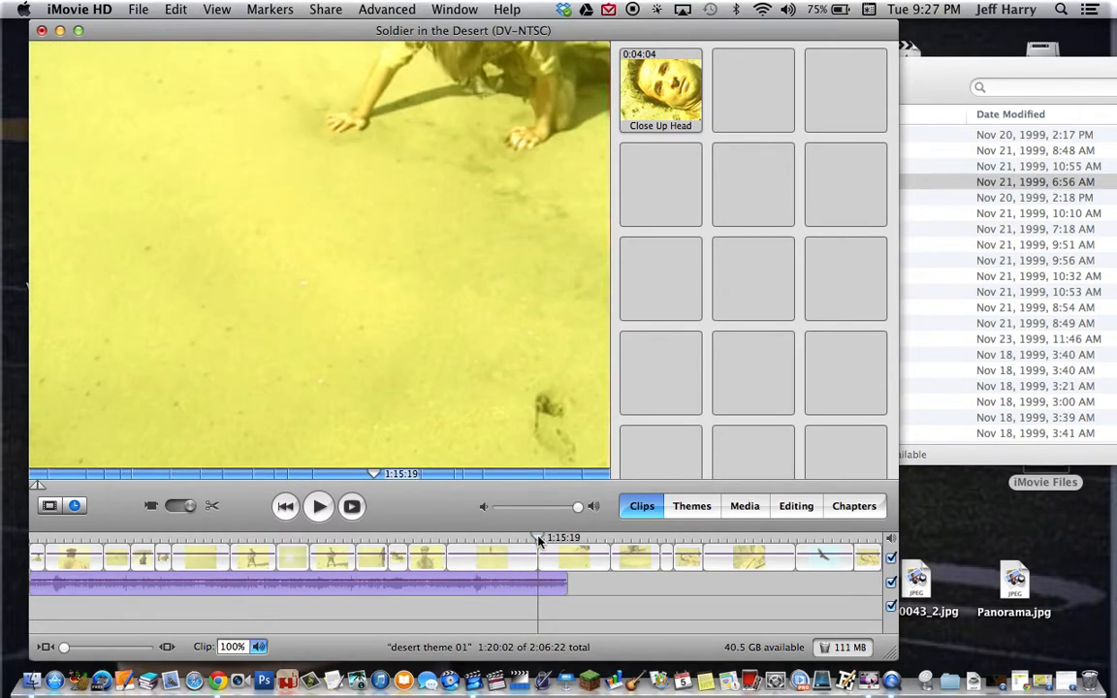
pyautogui.press('space')
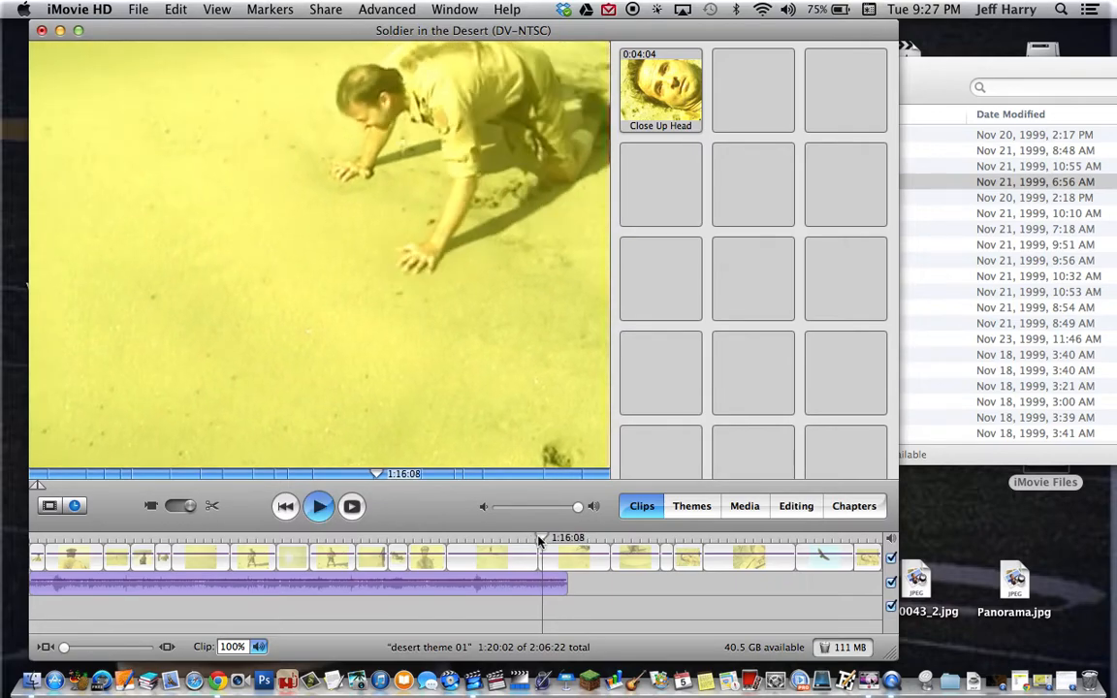
pyautogui.press('space')
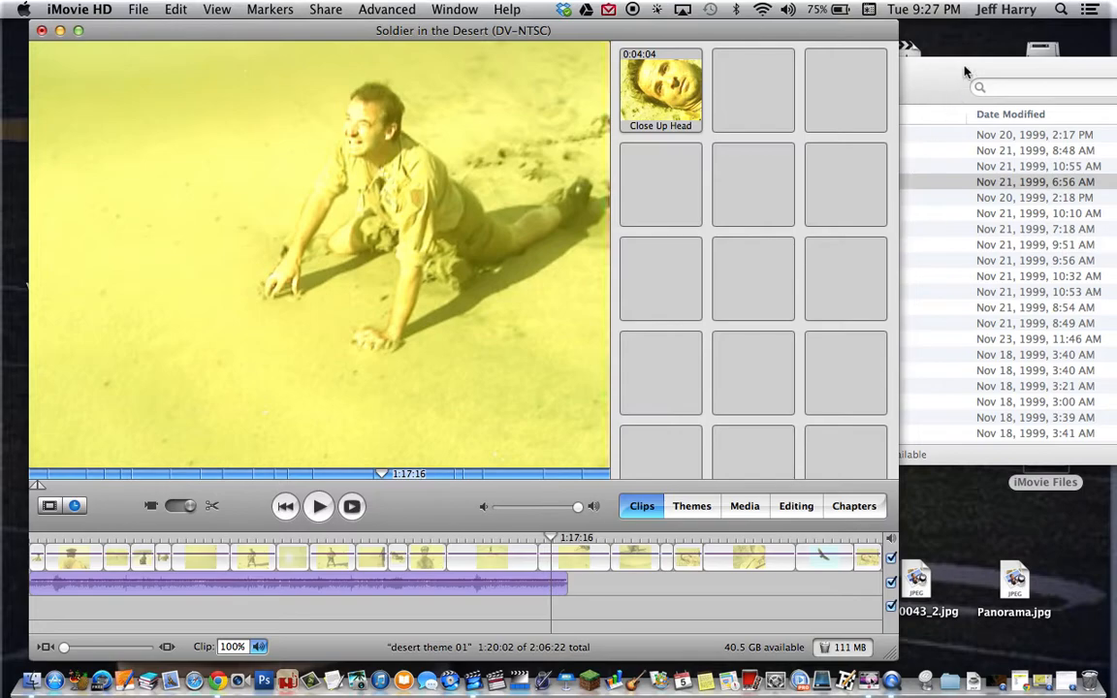
pyautogui.click(948, 88)
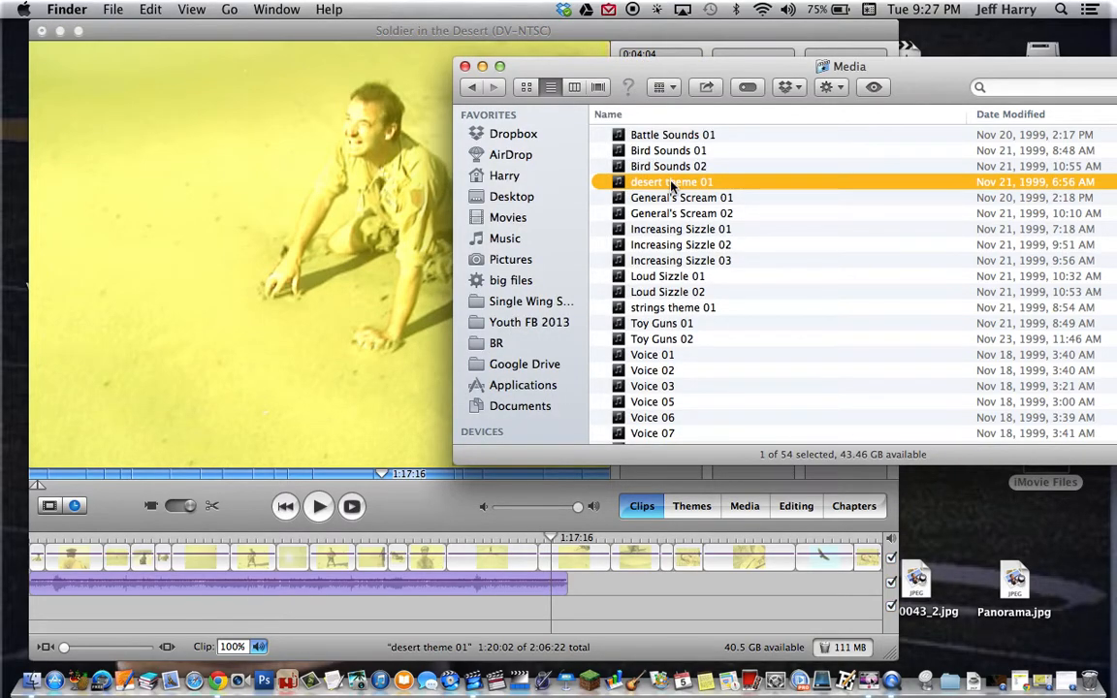
# Place desert theme 01 on the second audio track, starting near 1:19
pyautogui.moveTo(671, 184); pyautogui.dragTo(579, 613)
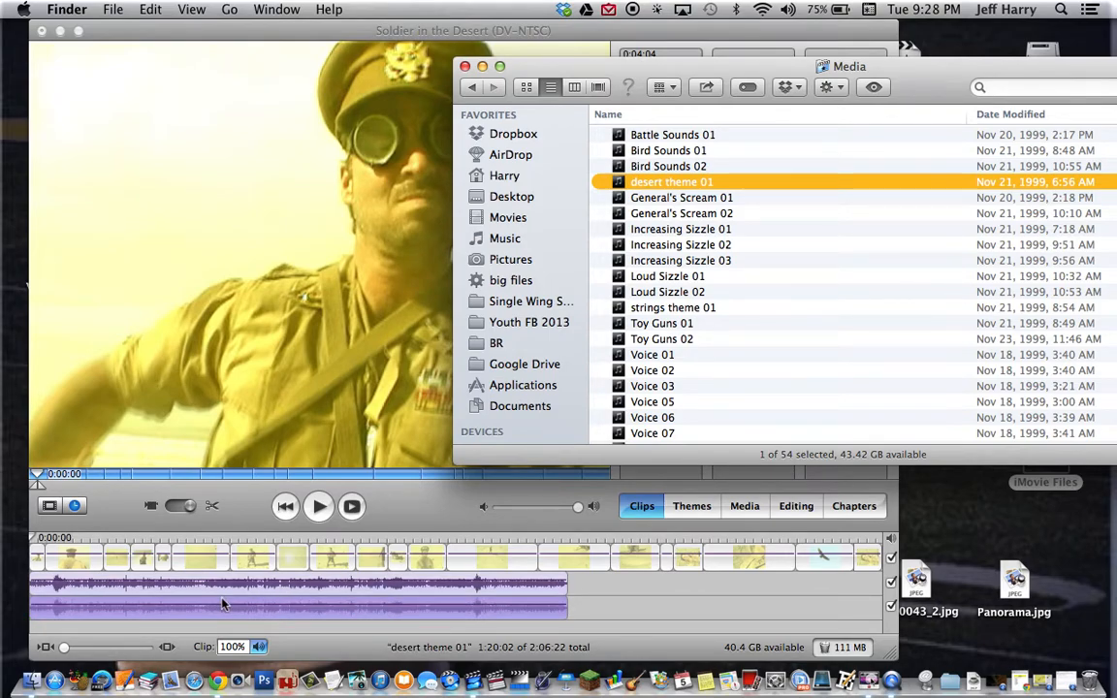
pyautogui.moveTo(213, 607); pyautogui.dragTo(645, 616)
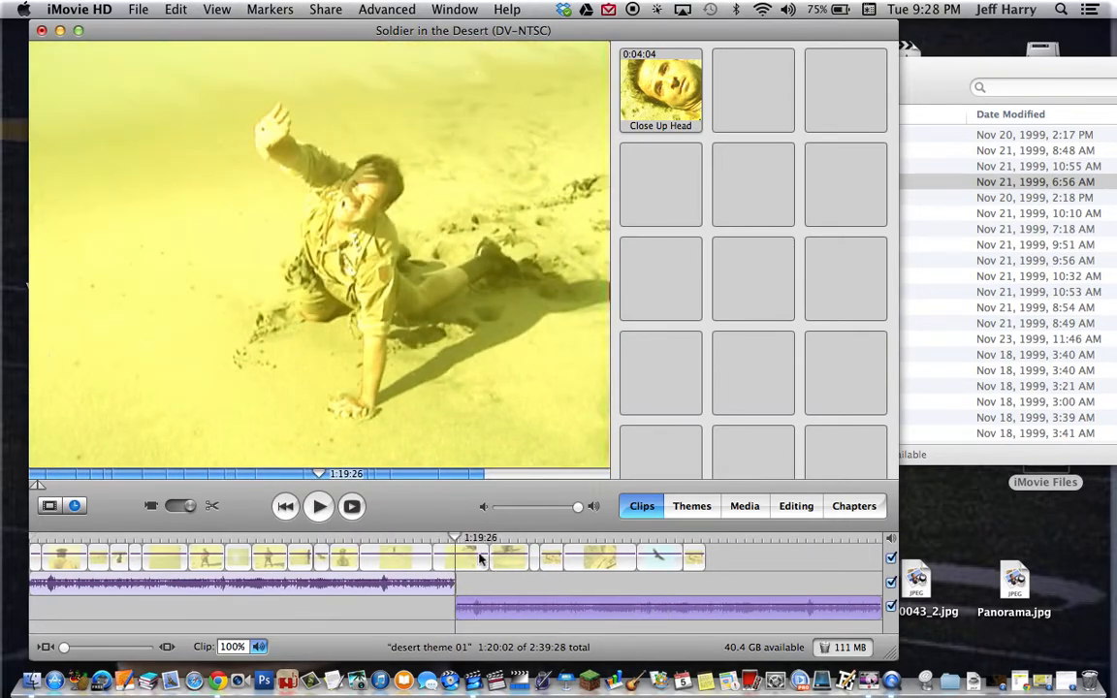
# Replay the footage near 1:17 and nudge the desert theme 01 clip earlier to 1:18:04
pyautogui.click(441, 539)
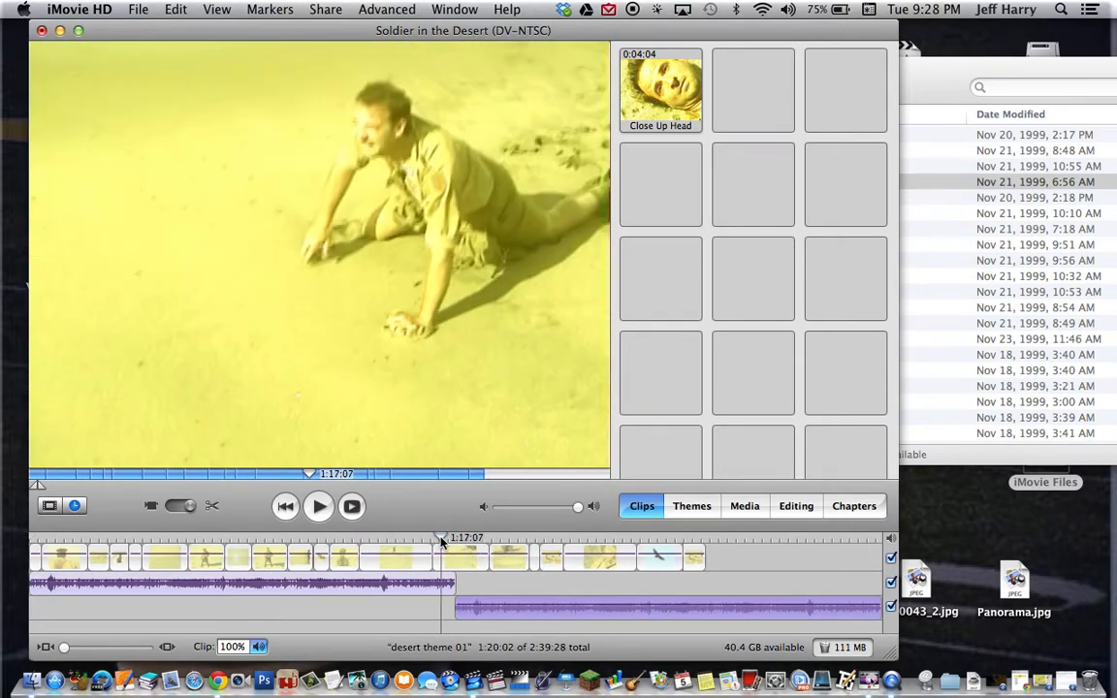
pyautogui.press('space')
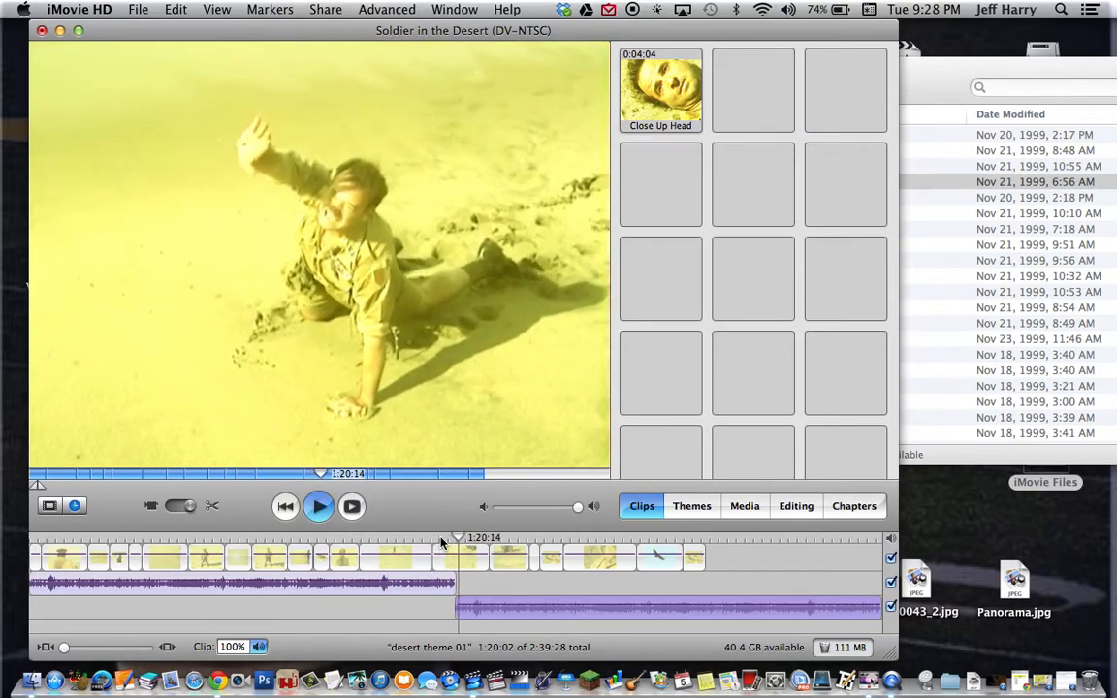
pyautogui.press('space')
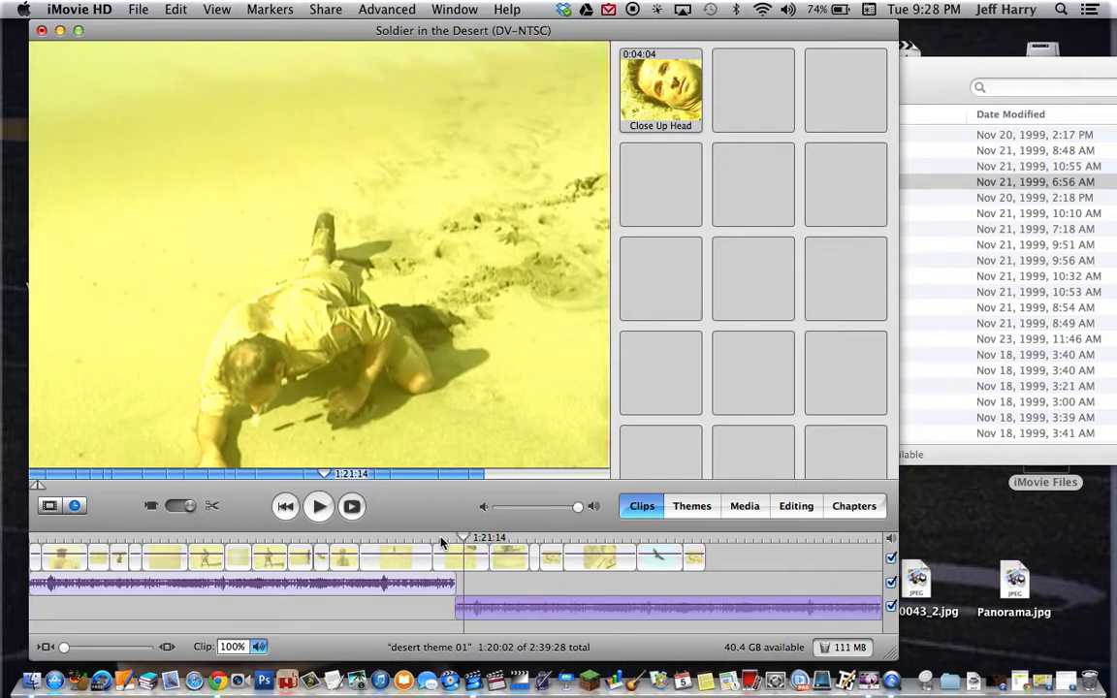
pyautogui.click(482, 611)
pyautogui.moveTo(481, 612); pyautogui.dragTo(473, 614)
# Zoom in the timeline and play from 1:14:14 to 1:22:24 to check the music's start
pyautogui.moveTo(64, 648); pyautogui.dragTo(77, 654)
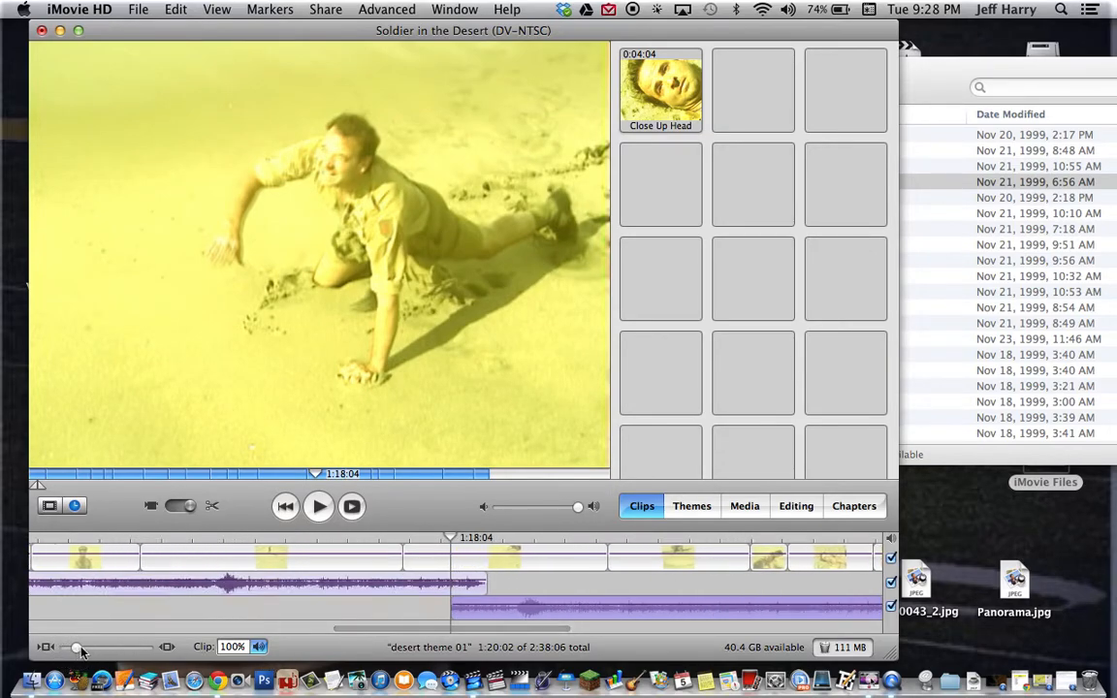
pyautogui.click(380, 538)
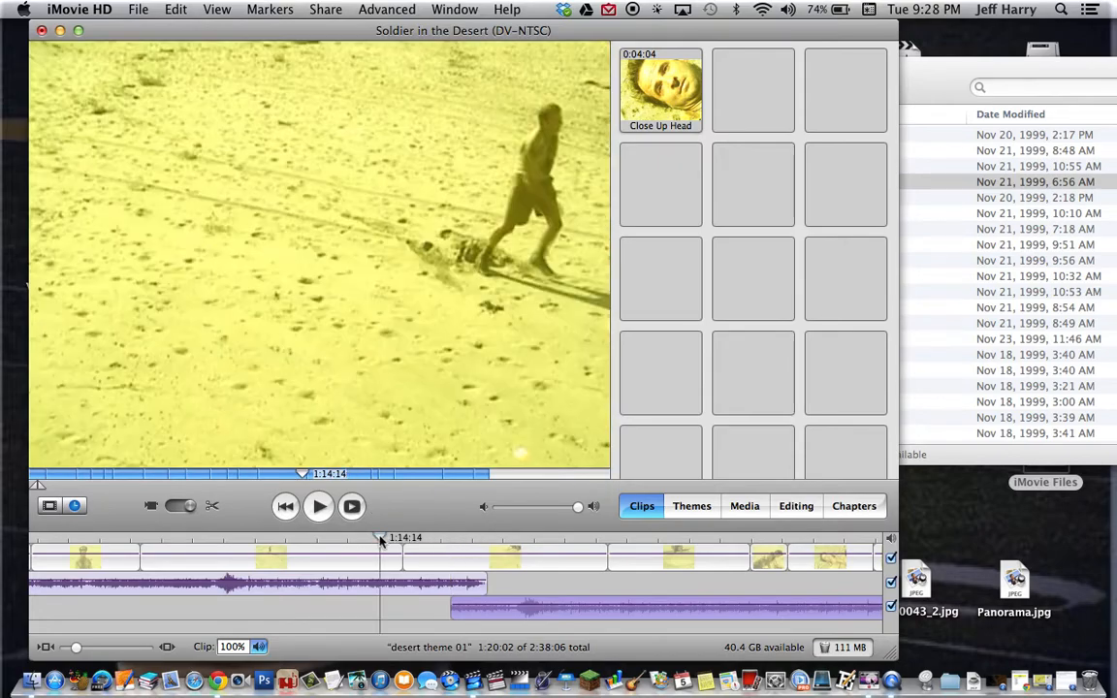
pyautogui.press('space')
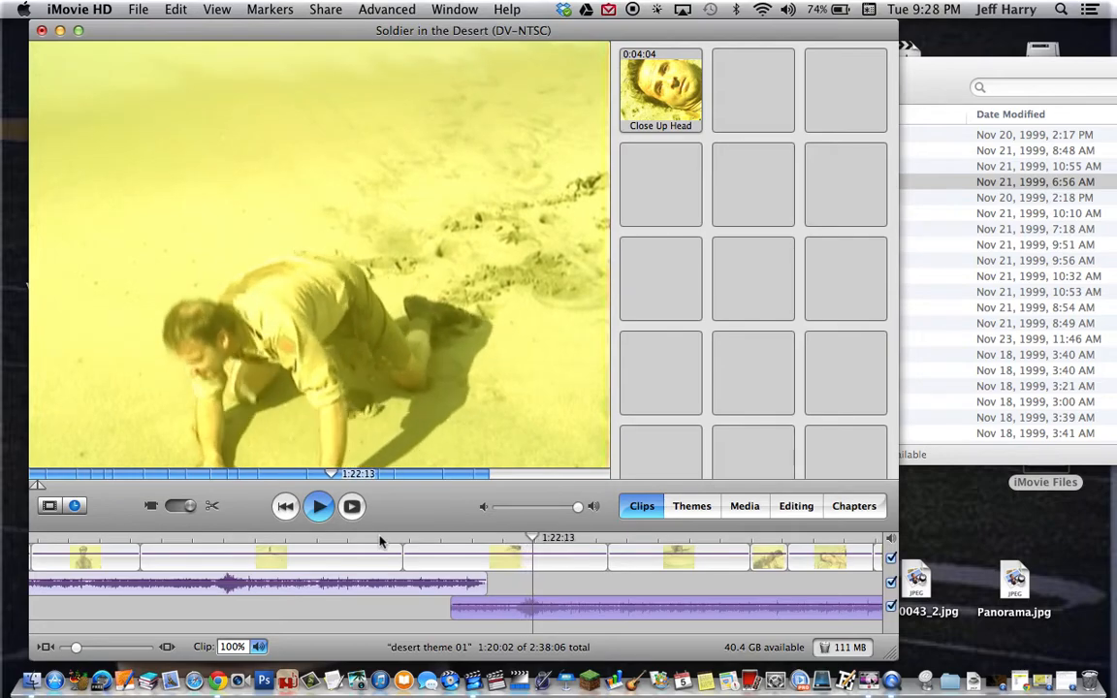
pyautogui.press('space')
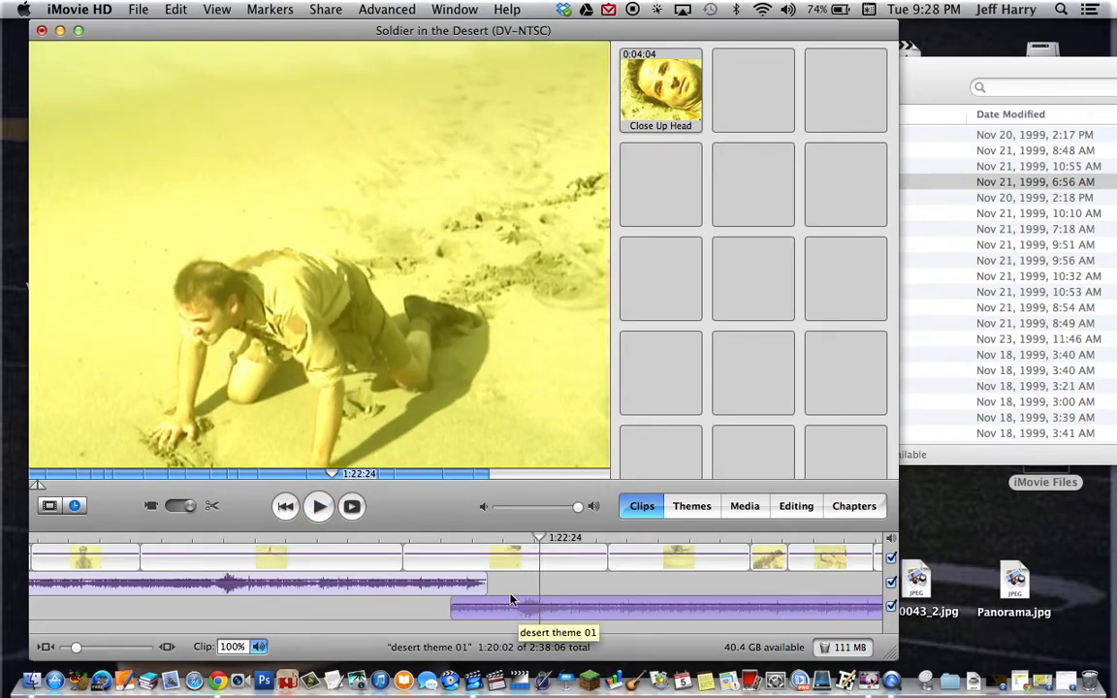
# Set the desert theme 01 clip volume to 120% and move it earlier to about 1:16:21
pyautogui.click(448, 608)
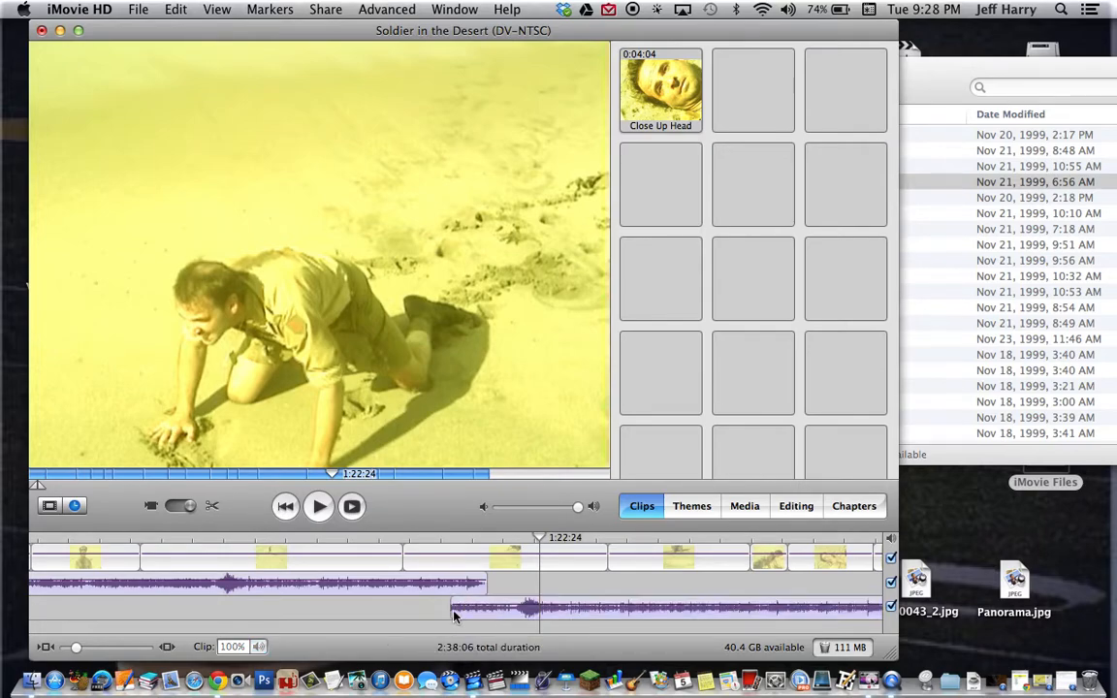
pyautogui.click(452, 611)
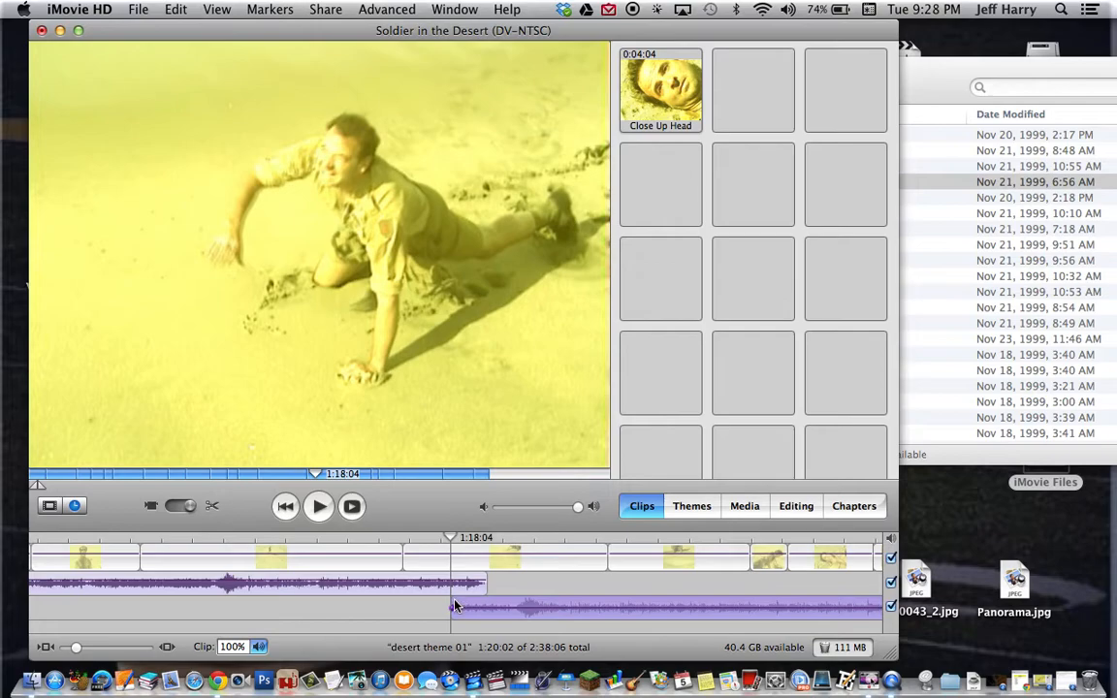
pyautogui.moveTo(533, 608); pyautogui.dragTo(576, 611)
pyautogui.moveTo(468, 617)
pyautogui.mouseDown()
pyautogui.moveTo(488, 613)
pyautogui.moveTo(478, 601)
pyautogui.moveTo(492, 607)
pyautogui.moveTo(462, 622)
pyautogui.mouseUp()
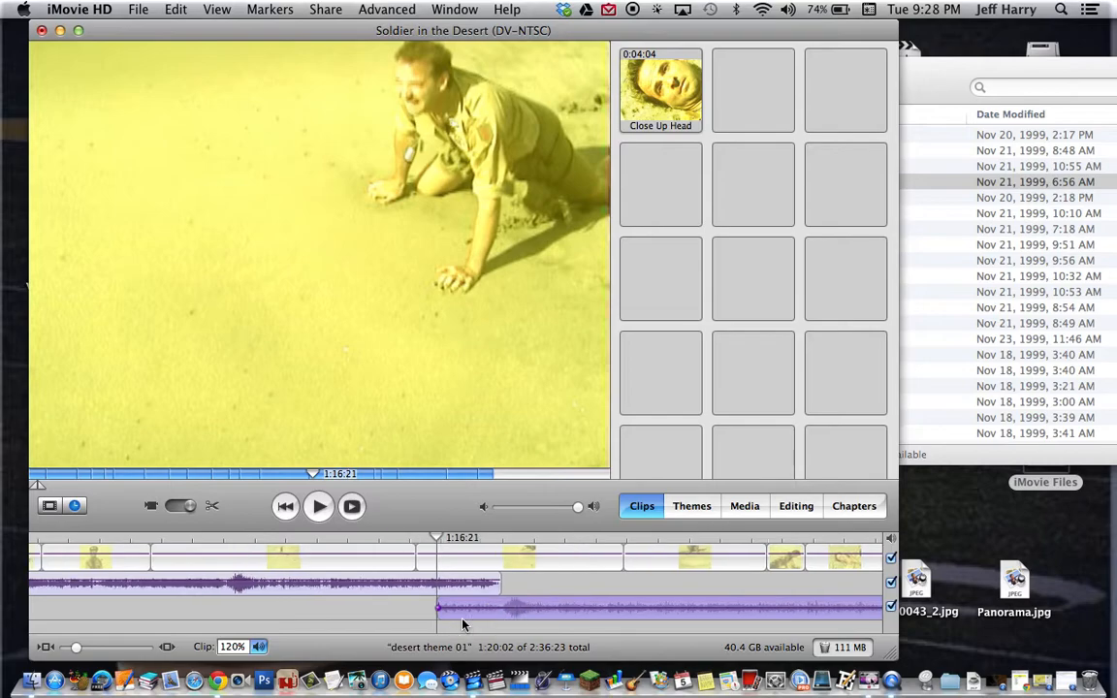
# Play from 1:14:25 to 1:23:00 to check the new music timing
pyautogui.click(400, 543)
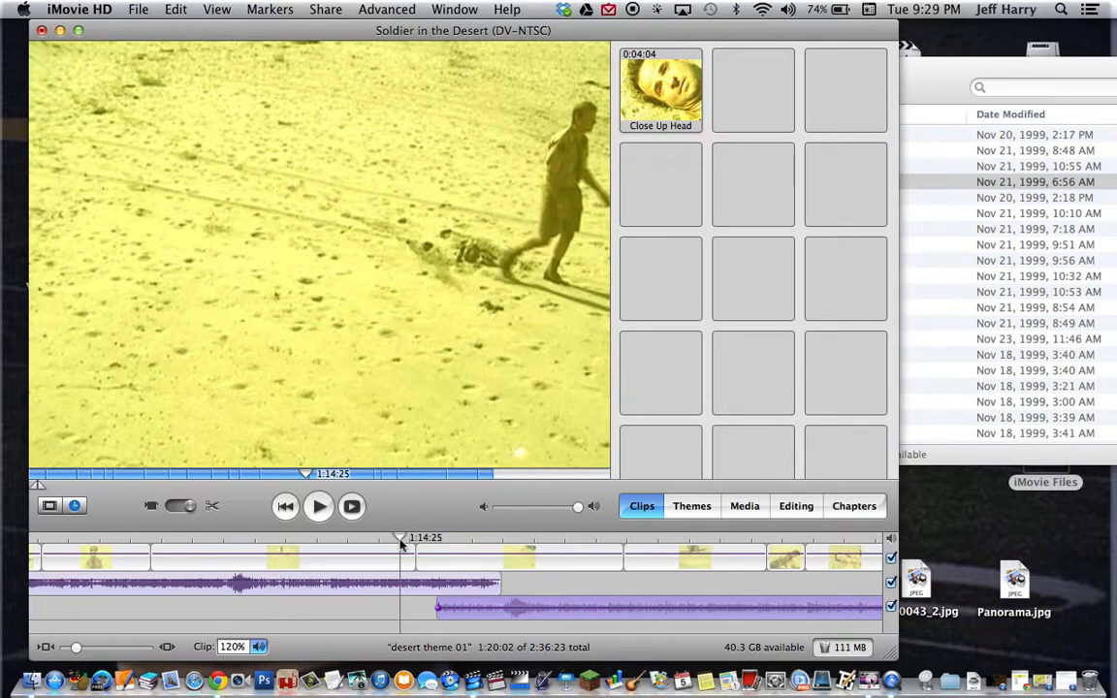
pyautogui.press('space')
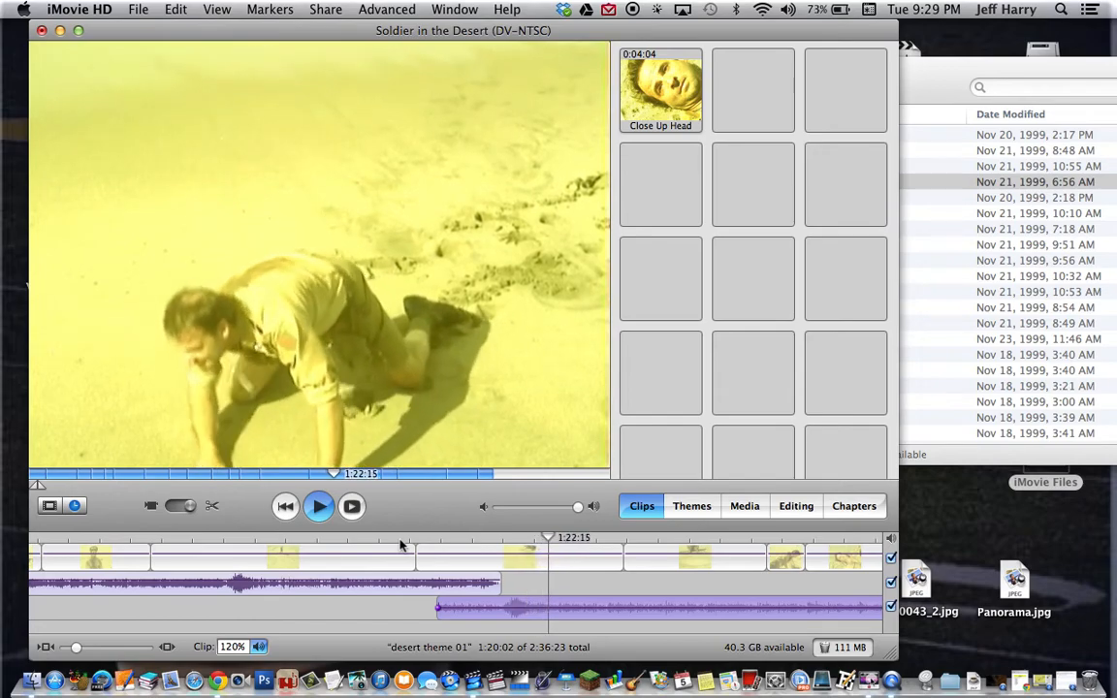
pyautogui.press('space')
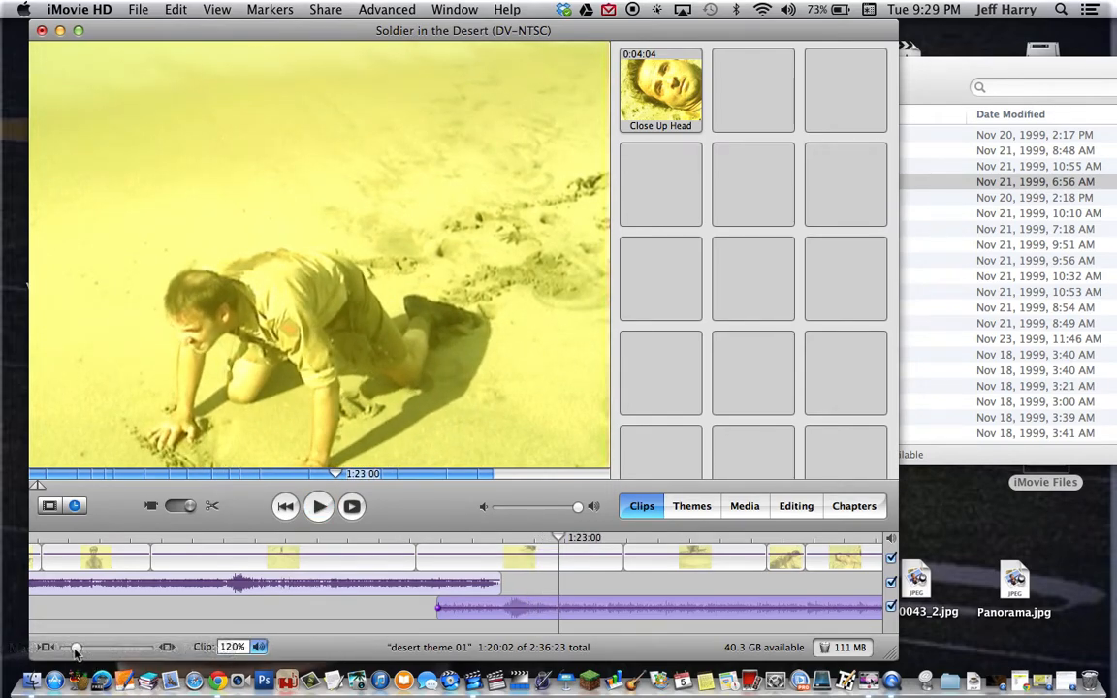
pyautogui.moveTo(76, 650); pyautogui.dragTo(63, 647)
pyautogui.moveTo(606, 545); pyautogui.dragTo(739, 574)
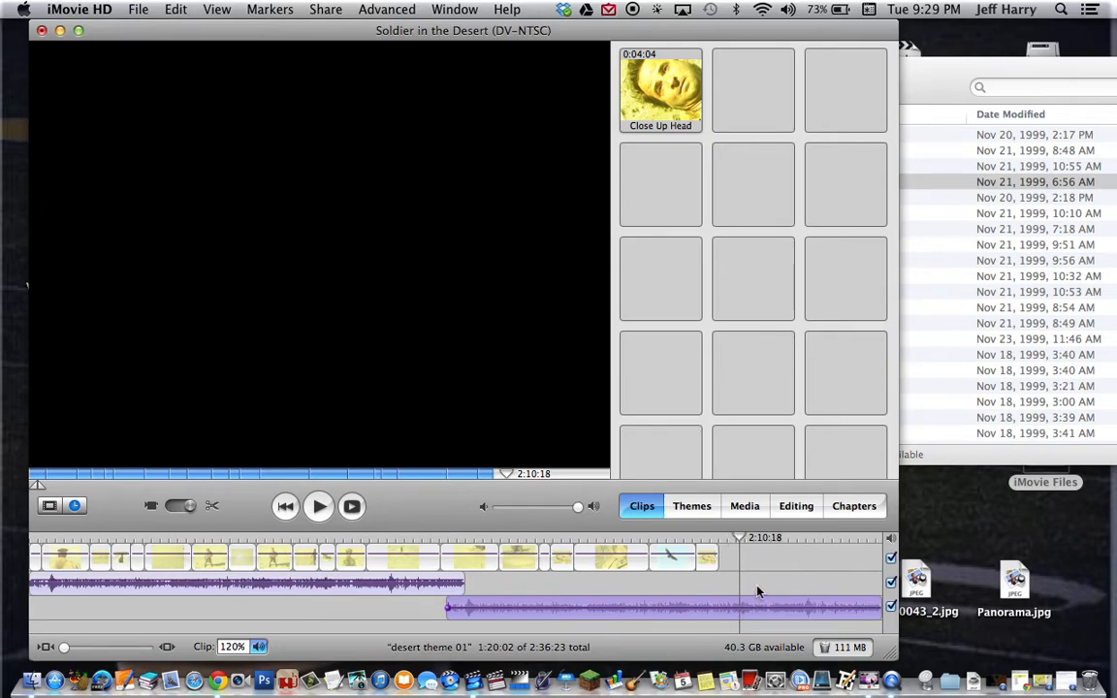
pyautogui.moveTo(715, 539)
pyautogui.mouseDown()
pyautogui.moveTo(749, 556)
pyautogui.moveTo(731, 553)
pyautogui.mouseUp()
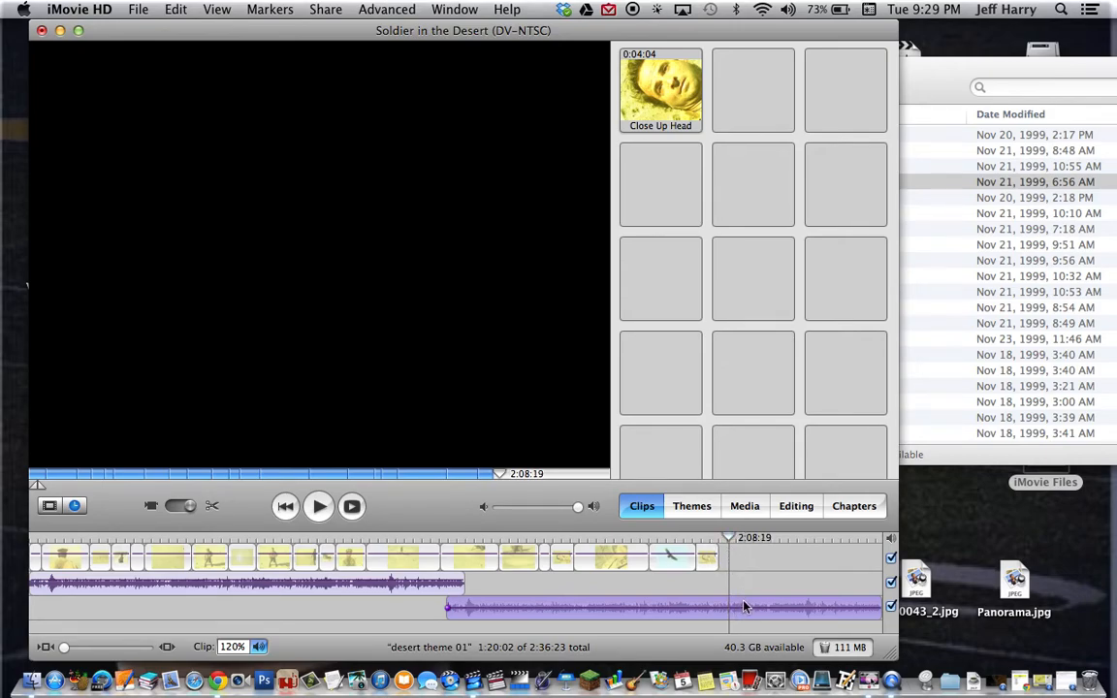
# Split the desert theme audio clip at the playhead
pyautogui.click(175, 9)
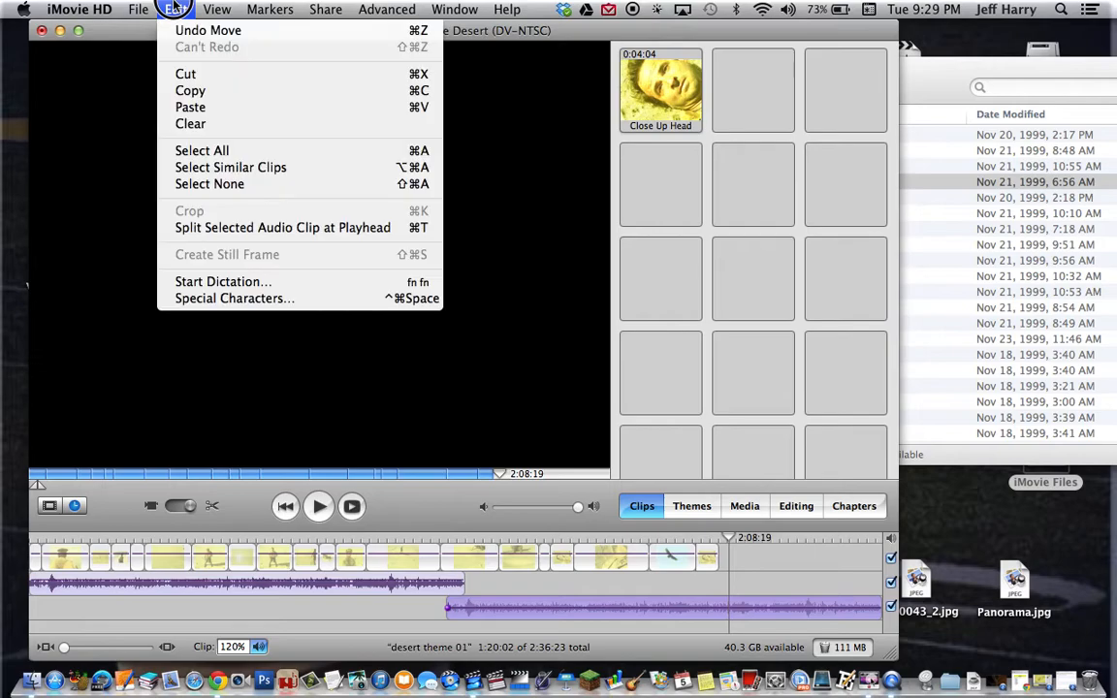
pyautogui.click(287, 234)
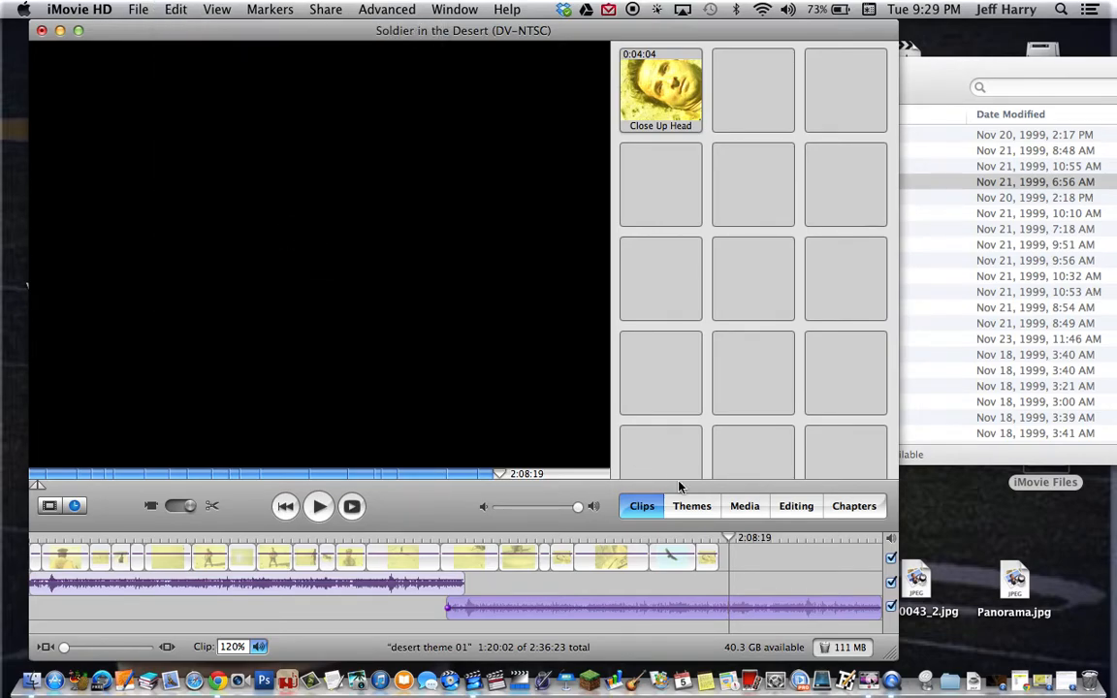
pyautogui.click(763, 575)
pyautogui.click(729, 539)
# Save the project and bring the Finder Media folder forward
pyautogui.click(138, 9)
pyautogui.click(187, 211)
pyautogui.click(187, 135)
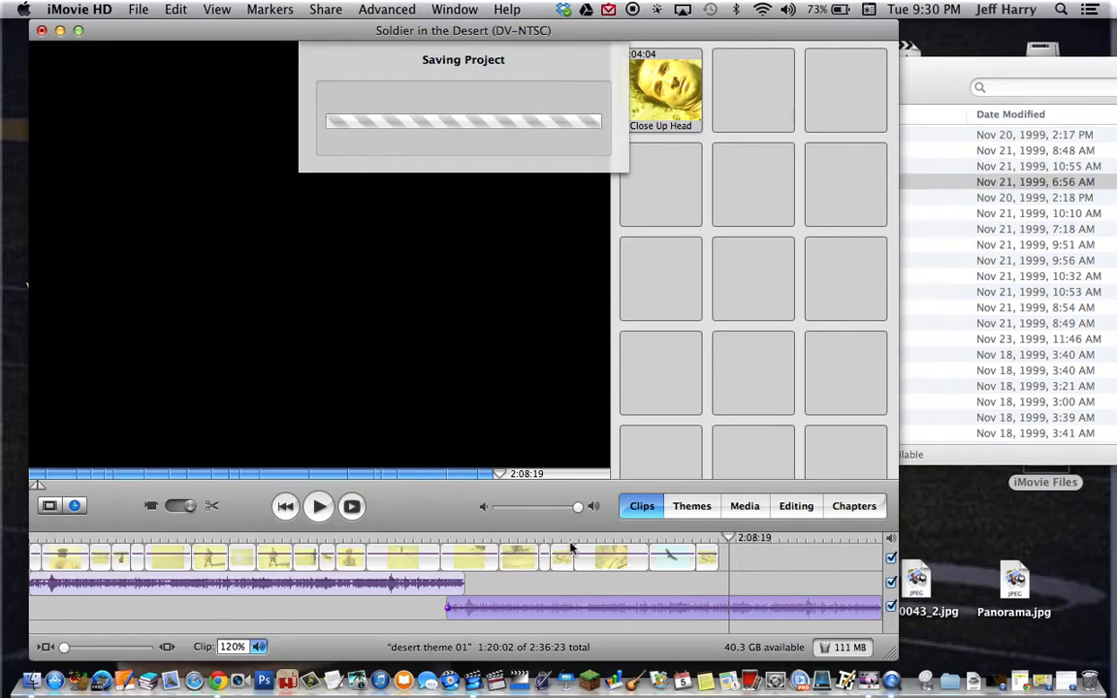
pyautogui.click(940, 82)
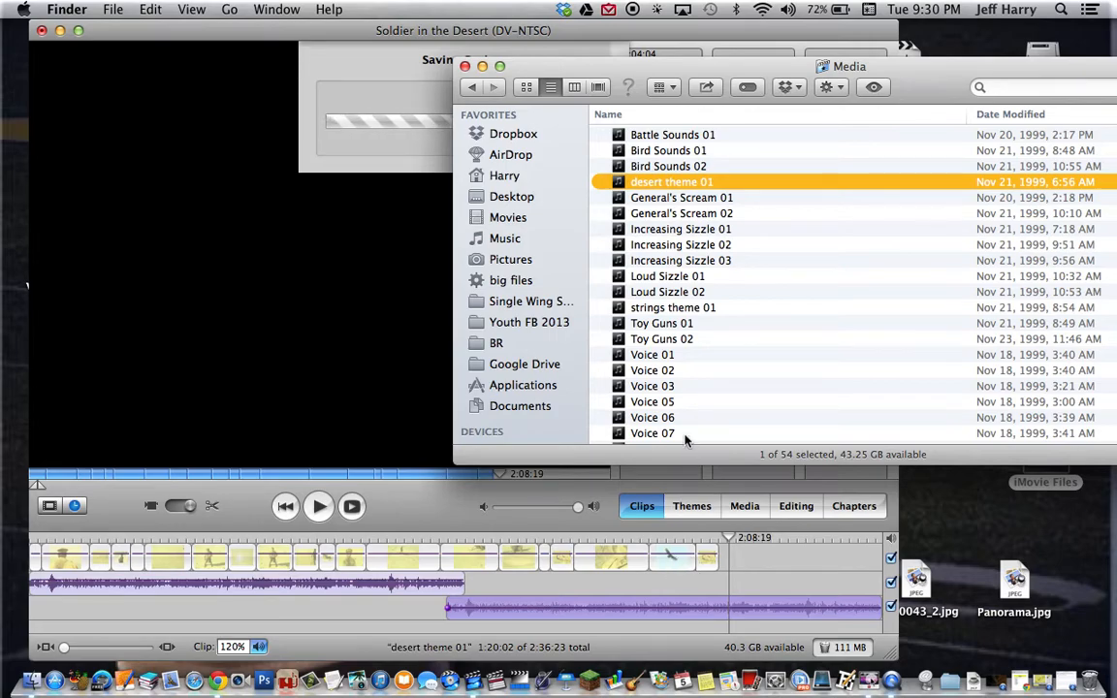
pyautogui.scroll(-8, 727, 315)
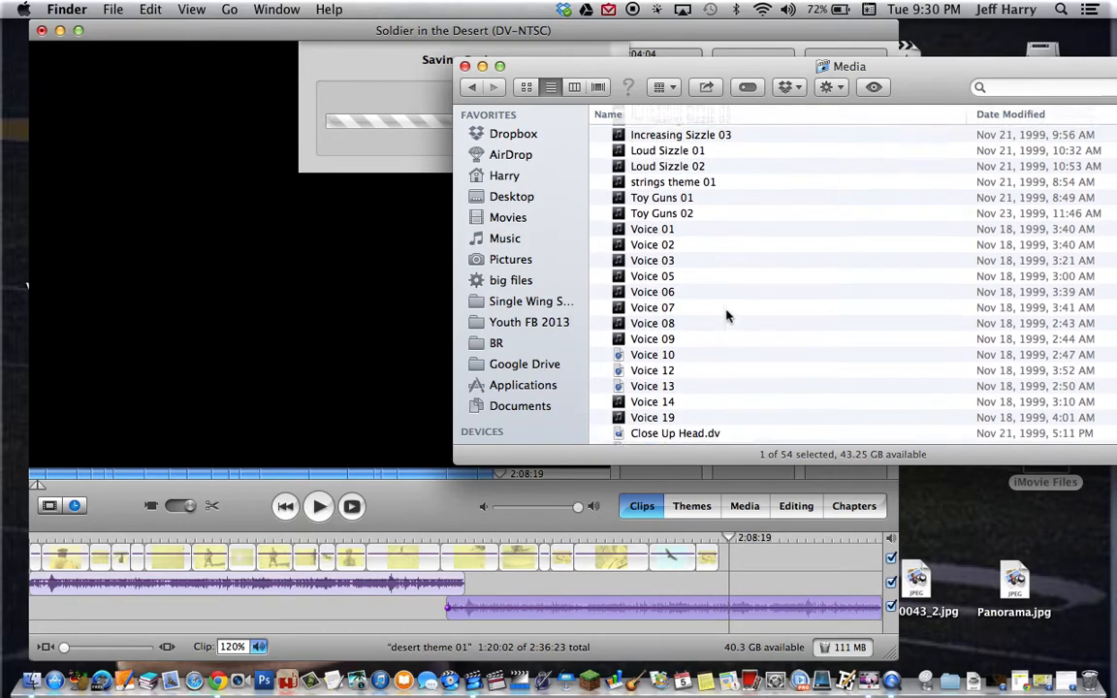
pyautogui.scroll(-5, 727, 315)
pyautogui.scroll(12, 727, 315)
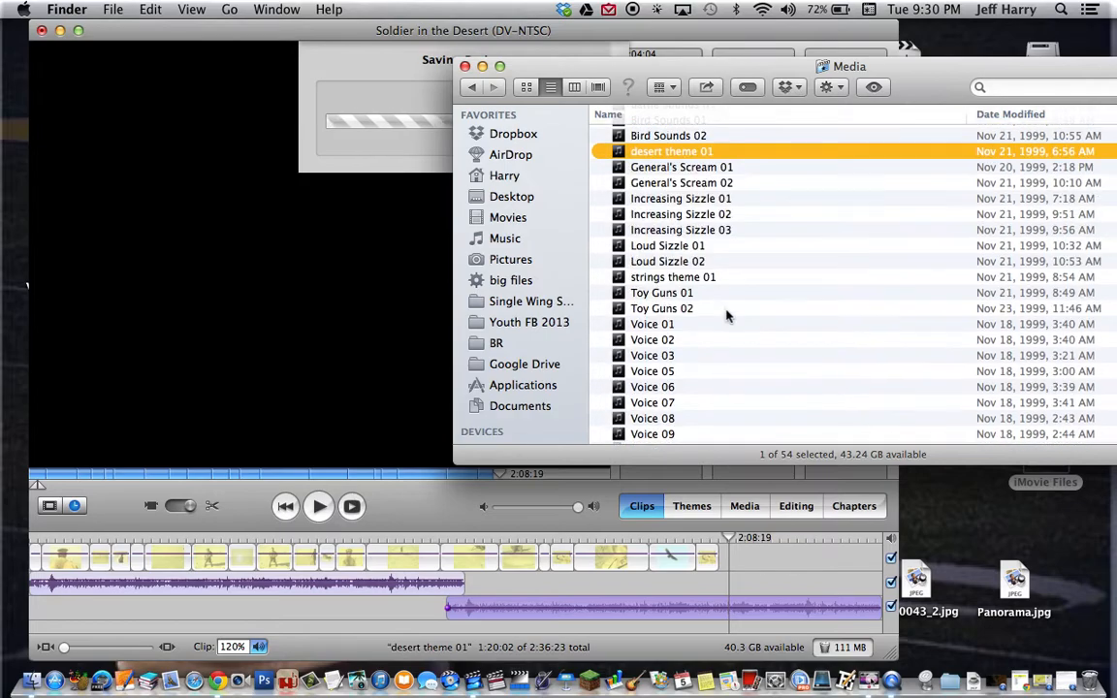
pyautogui.click(671, 152)
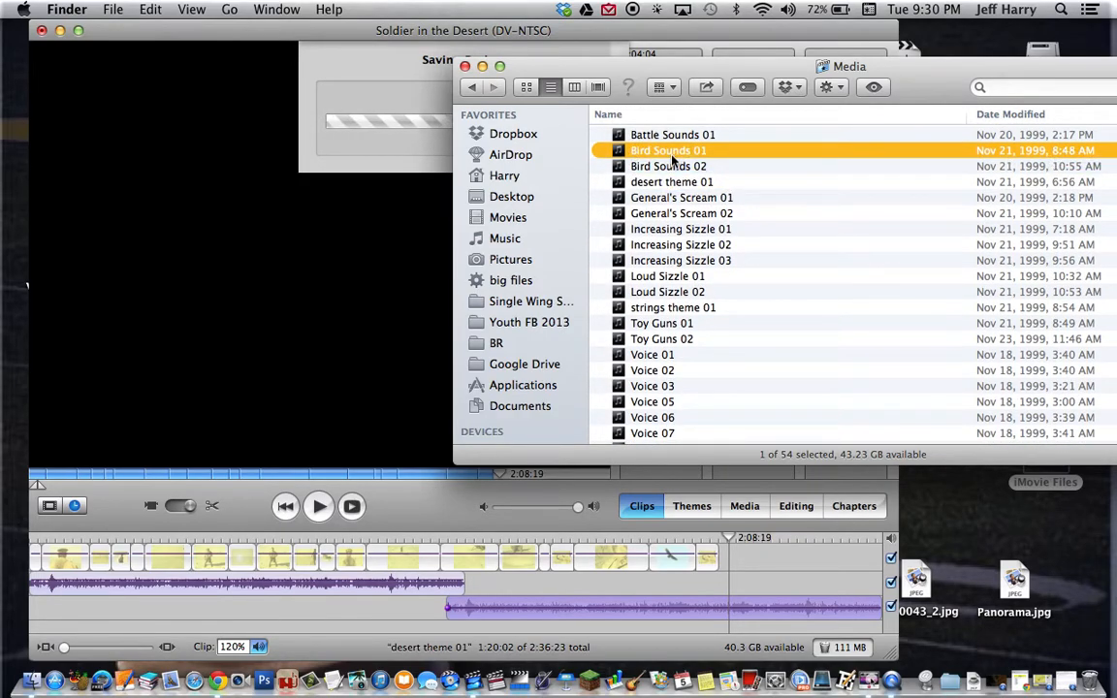
pyautogui.press('space')
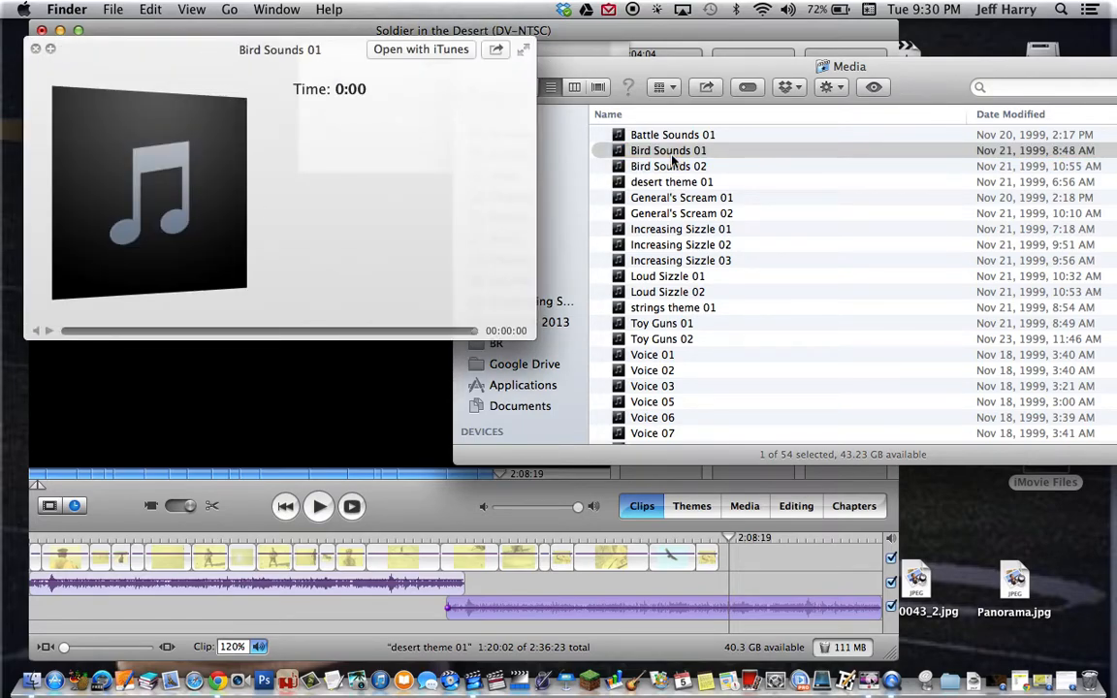
pyautogui.click(671, 158)
pyautogui.click(675, 167)
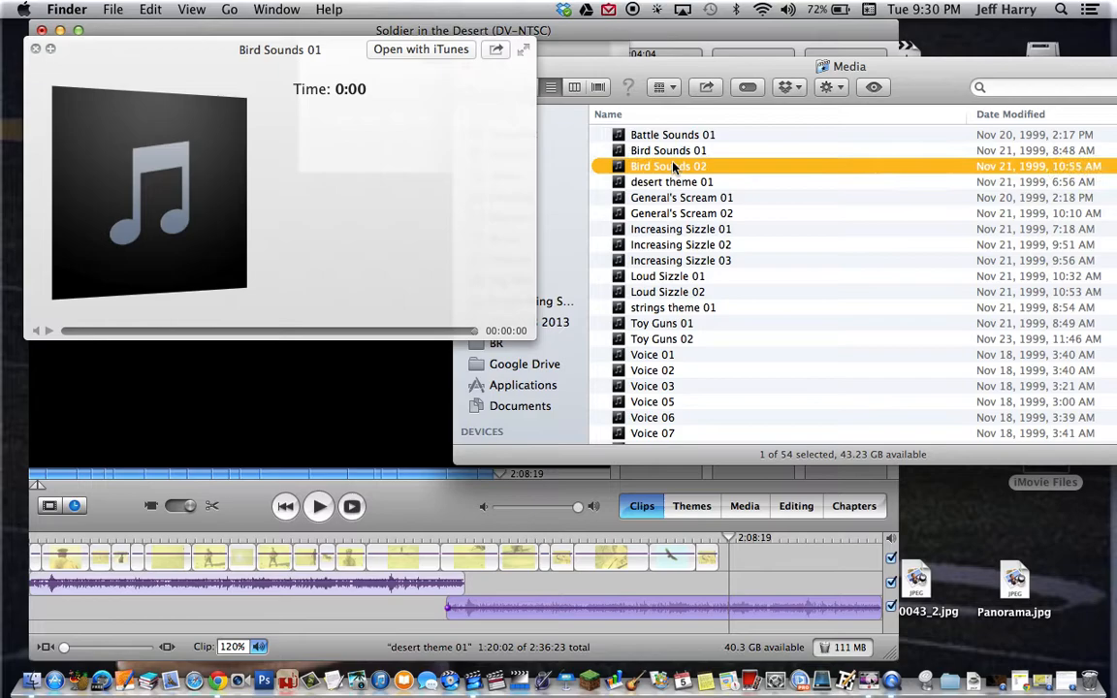
pyautogui.press('space')
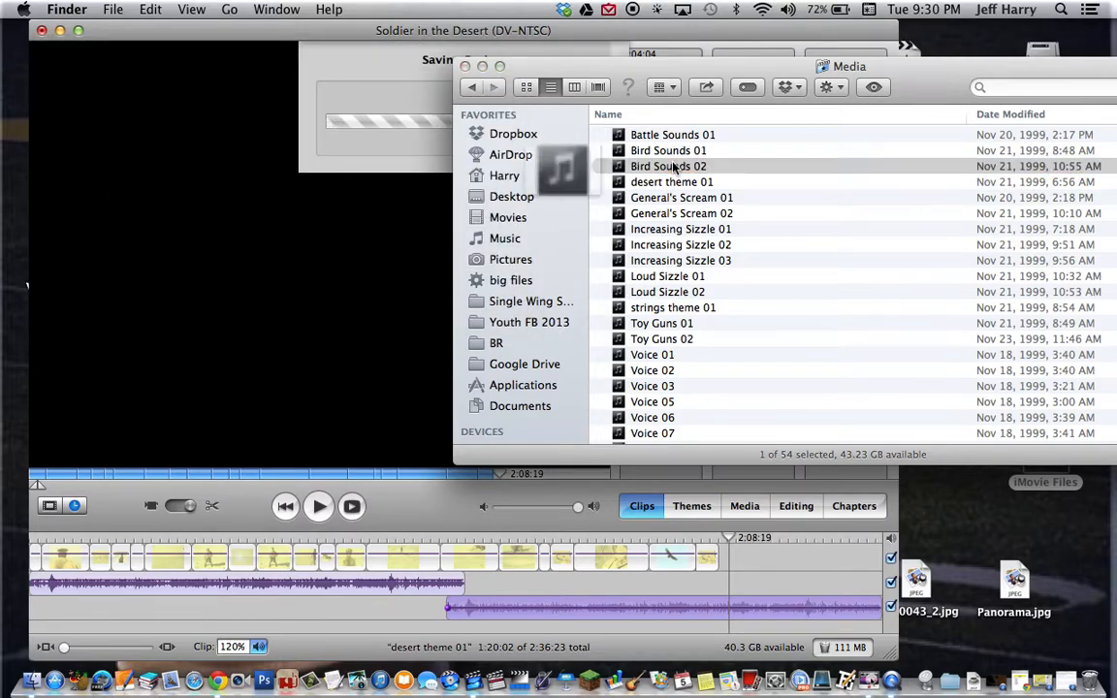
pyautogui.press('space')
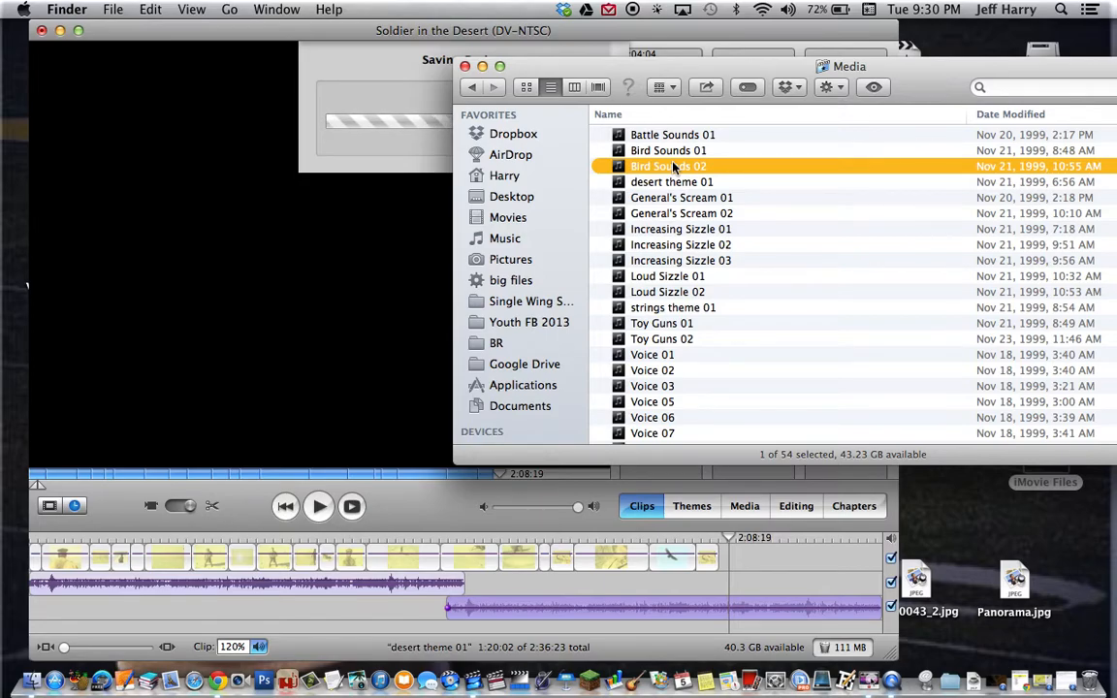
# Audition the Toy Guns 01 sound from the Media folder, then return to iMovie HD
pyautogui.scroll(-3, 643, 242)
pyautogui.scroll(-1, 709, 243)
pyautogui.scroll(3, 709, 243)
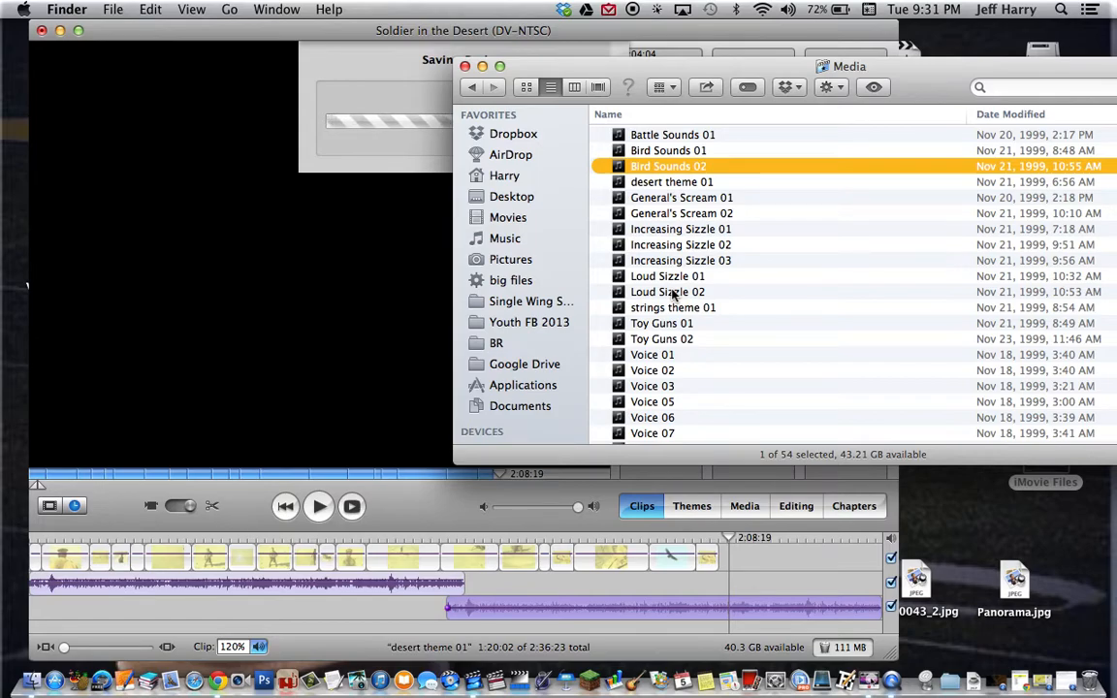
pyautogui.scroll(-8, 671, 293)
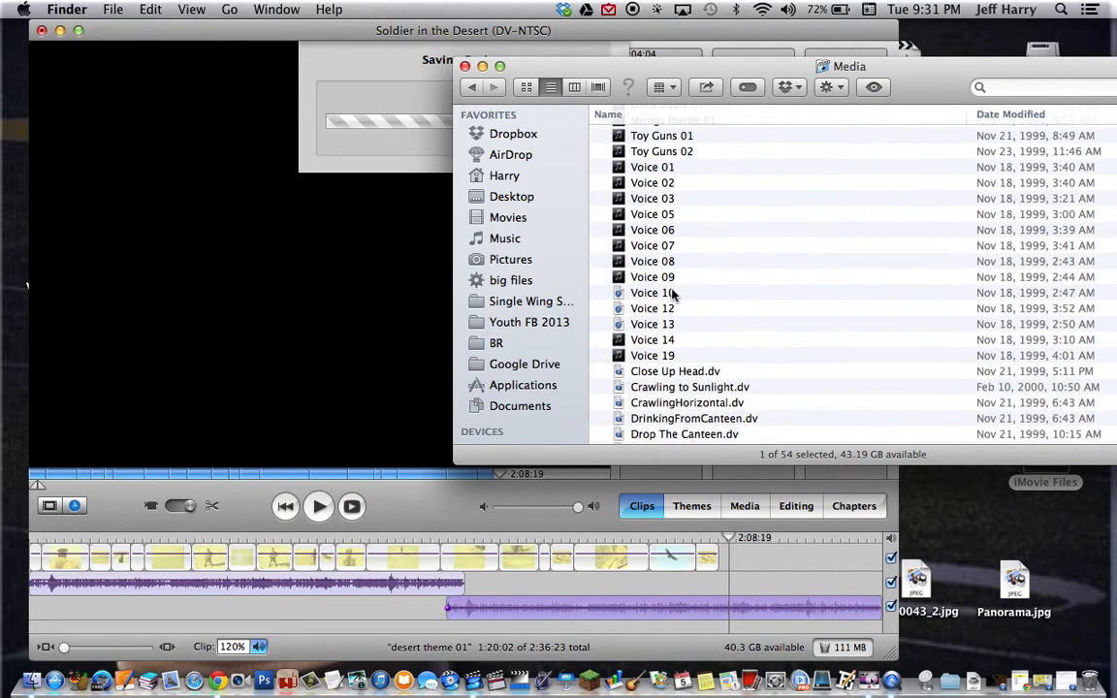
pyautogui.scroll(-2, 672, 292)
pyautogui.scroll(5, 672, 292)
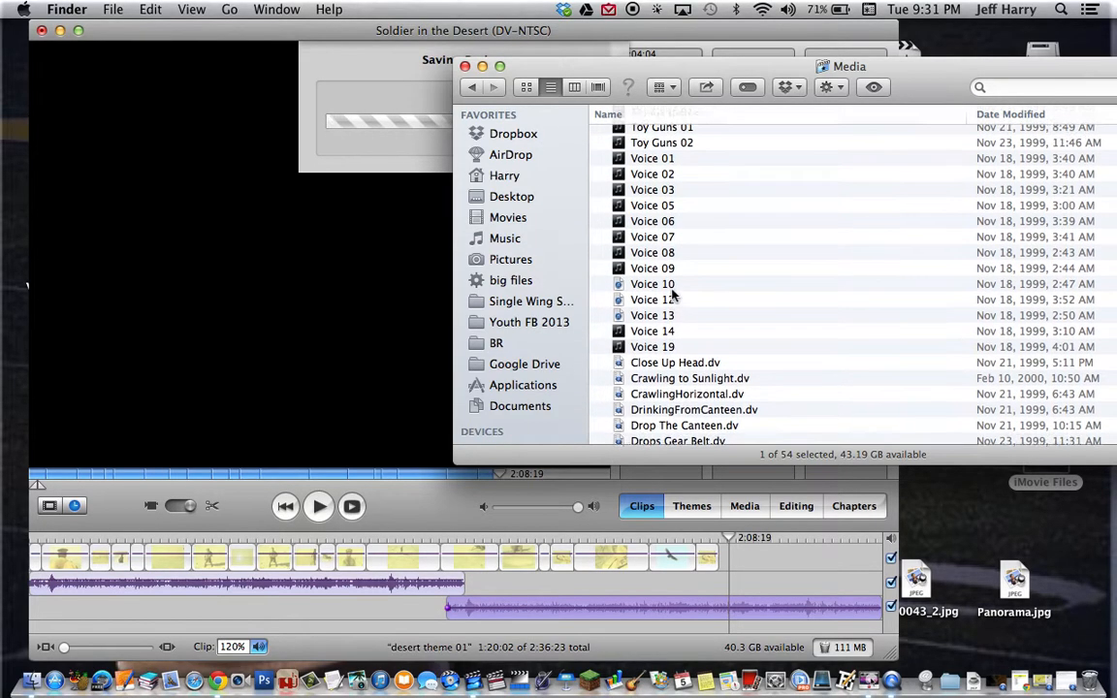
pyautogui.scroll(2, 671, 293)
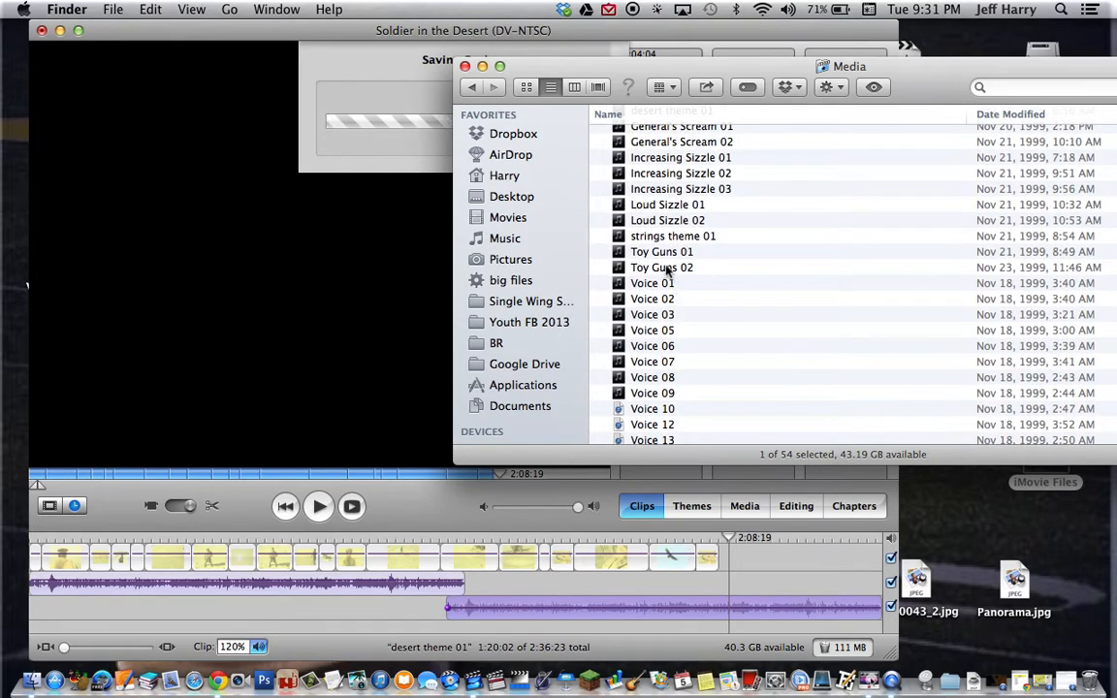
pyautogui.click(659, 254)
pyautogui.press('space')
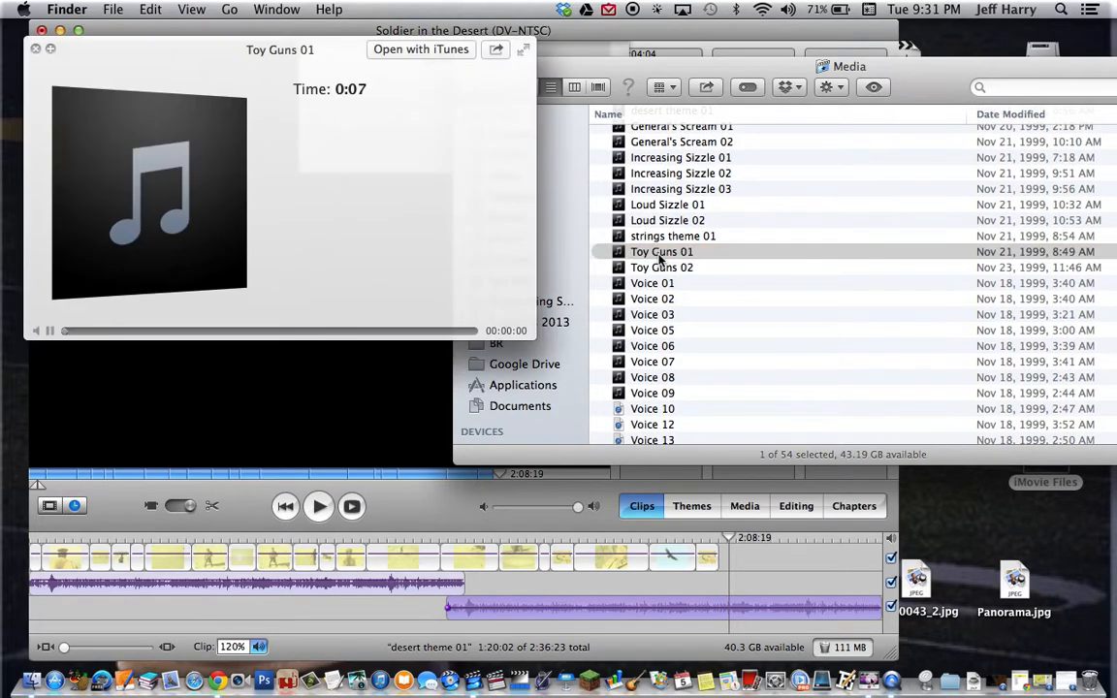
pyautogui.press('space')
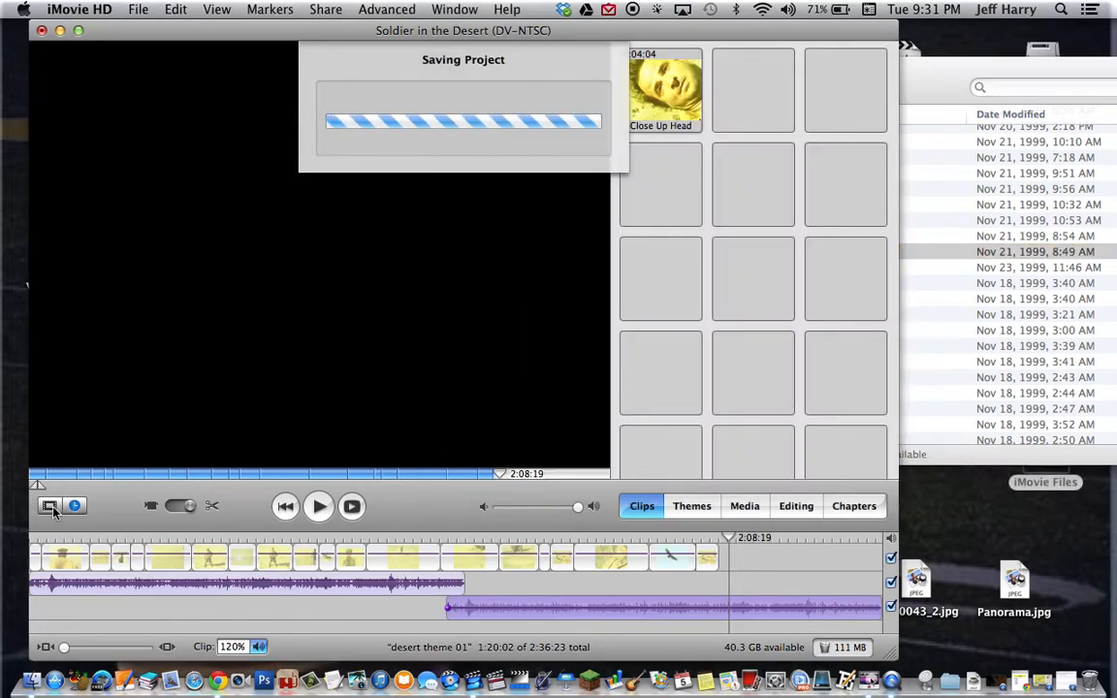
pyautogui.click(53, 510)
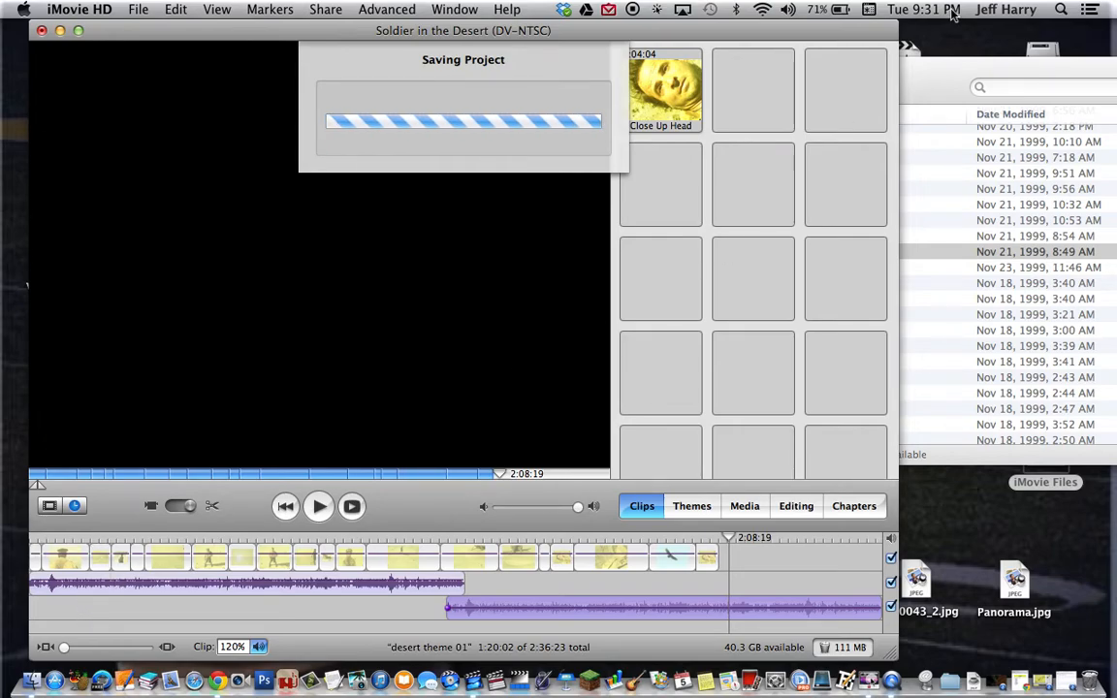
# Drag the Toy Guns 01 sound from the Media folder onto the iMovie timeline
pyautogui.click(935, 81)
pyautogui.click(658, 252)
pyautogui.moveTo(657, 252)
pyautogui.mouseDown()
pyautogui.moveTo(160, 456)
pyautogui.moveTo(89, 620)
pyautogui.moveTo(52, 608)
pyautogui.moveTo(125, 598)
pyautogui.moveTo(70, 653)
pyautogui.moveTo(69, 612)
pyautogui.mouseUp()
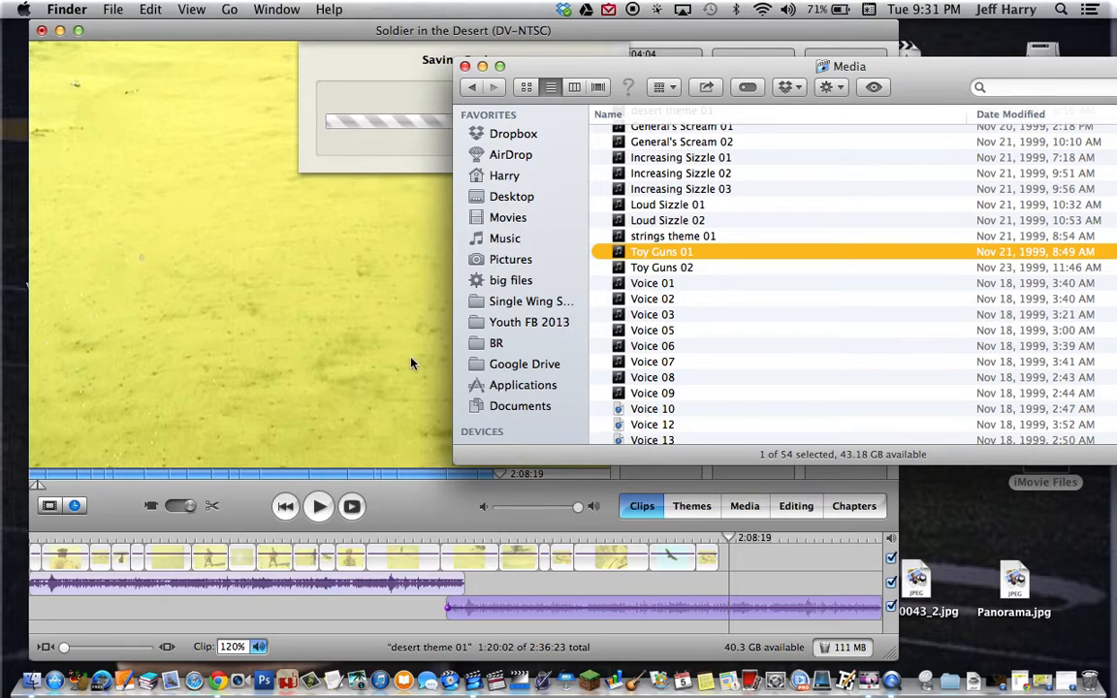
pyautogui.scroll(1, 658, 170)
pyautogui.scroll(3, 658, 170)
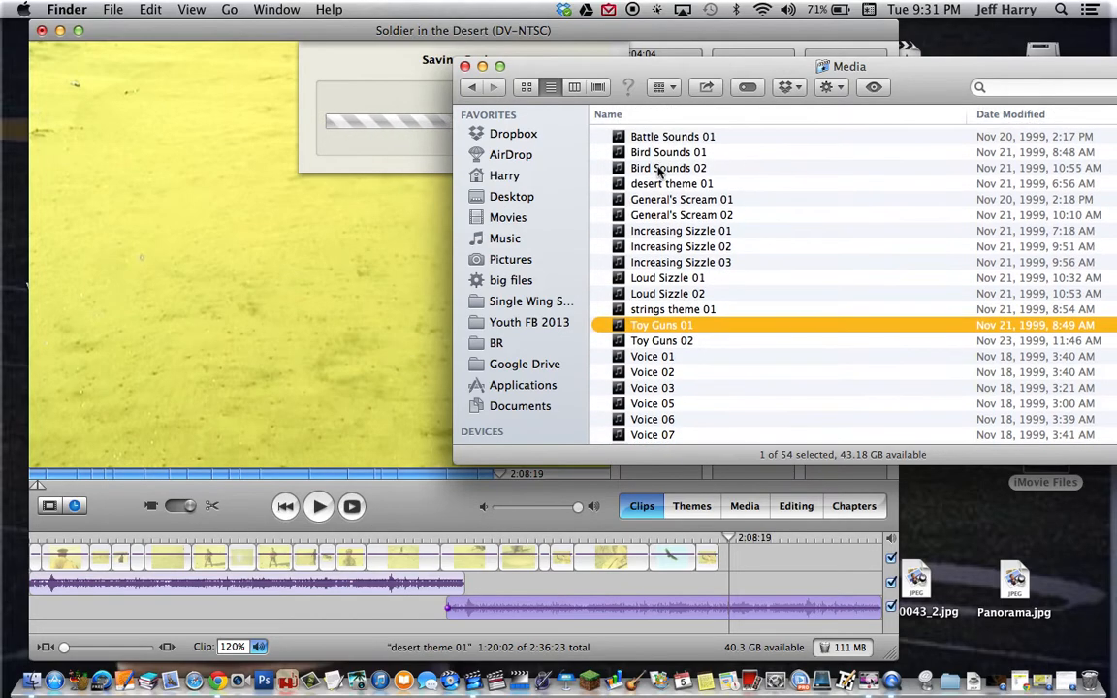